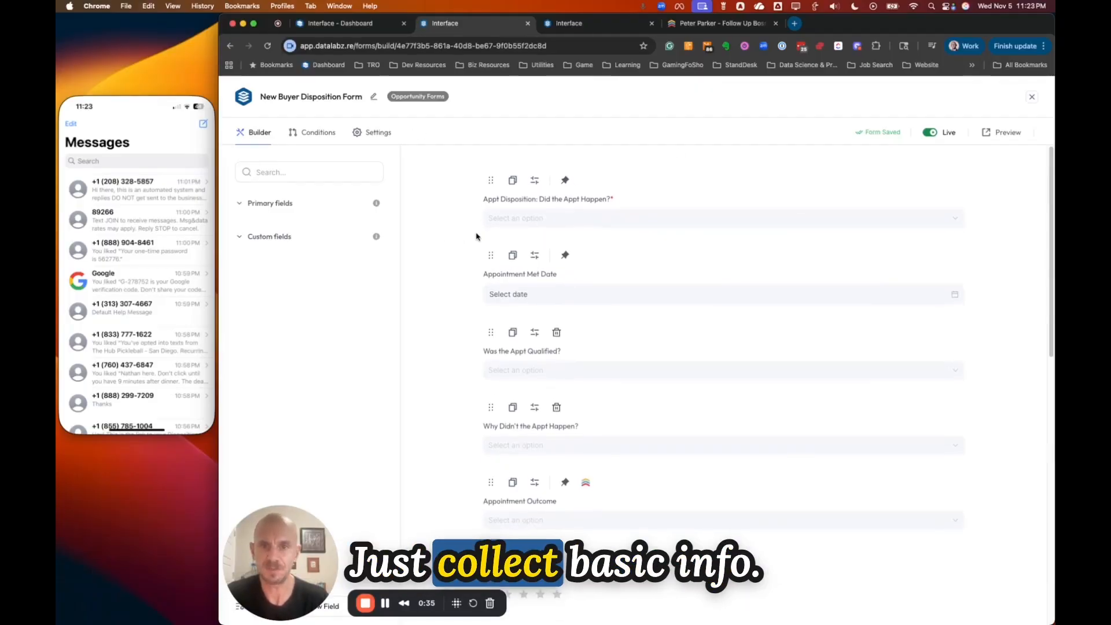
Review the New Buyer Disposition Form's fields, from appointment disposition through notes to the rescheduled appointment details
scroll(584, 217, down, 2)
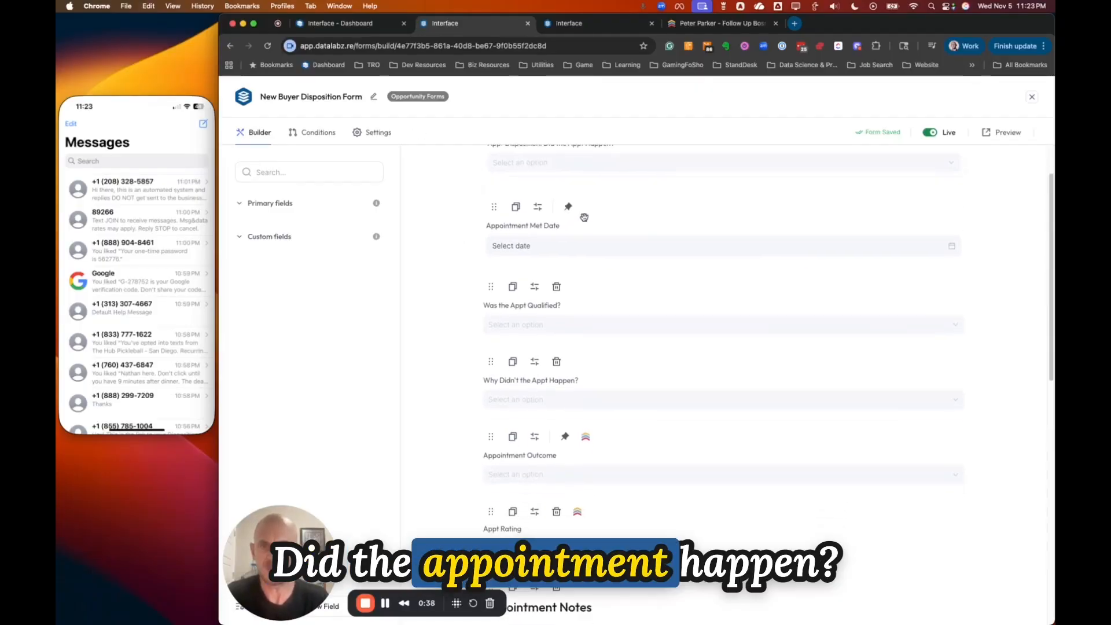
scroll(584, 217, down, 3)
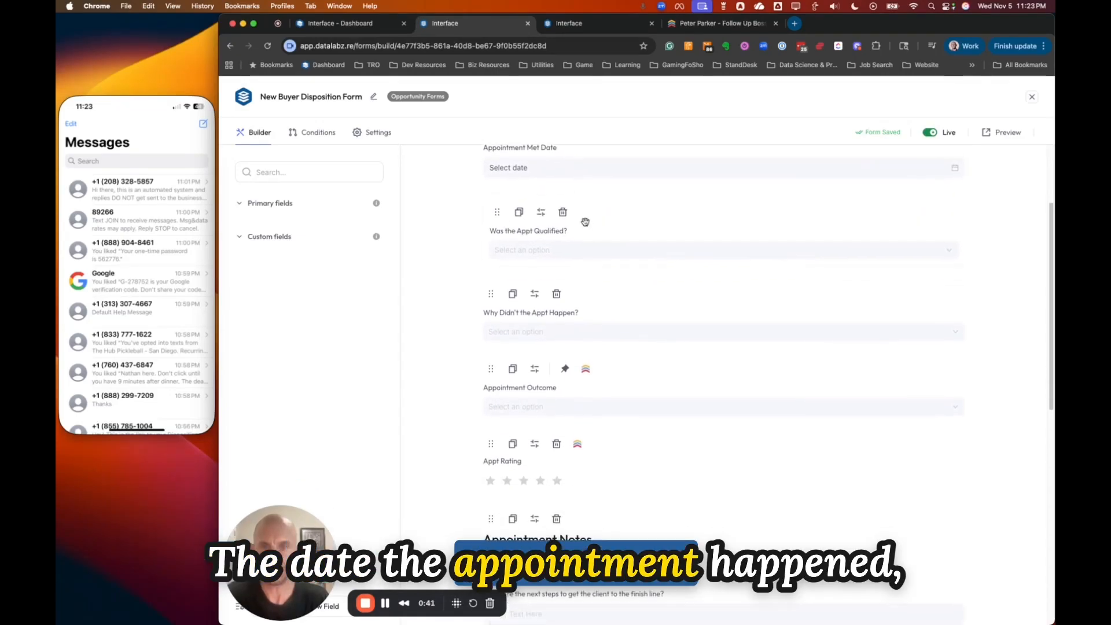
scroll(591, 237, down, 3)
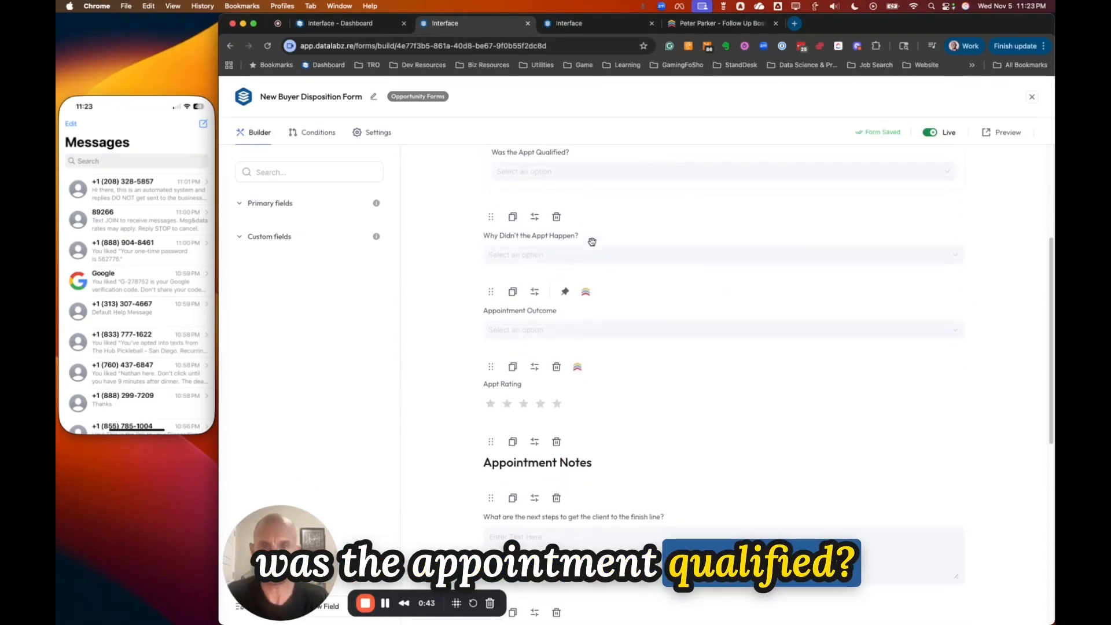
scroll(522, 253, down, 2)
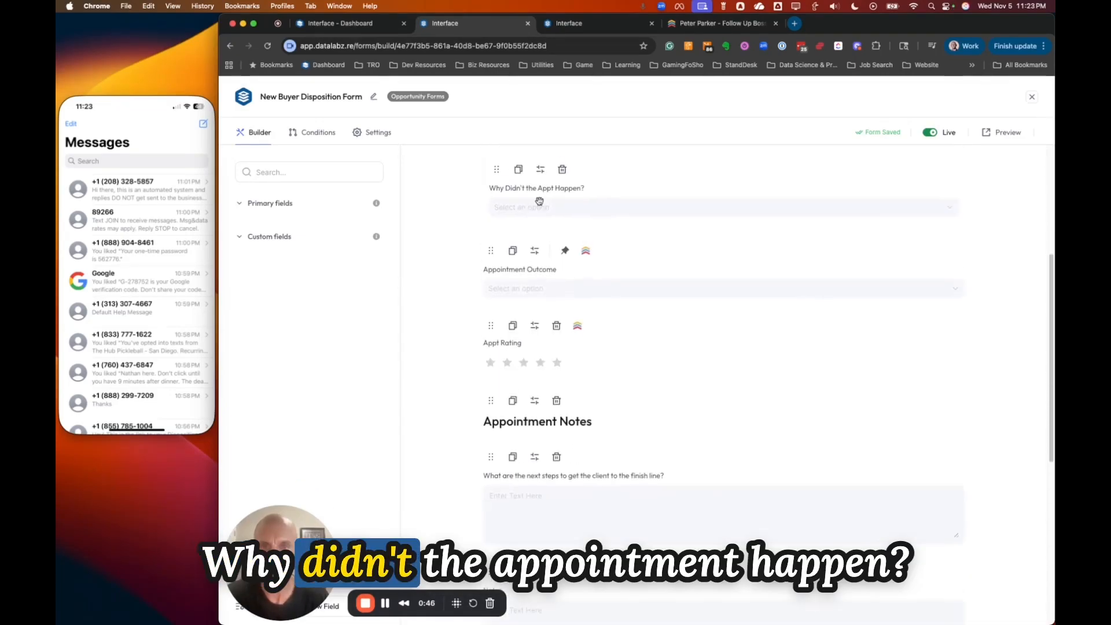
scroll(451, 241, down, 1)
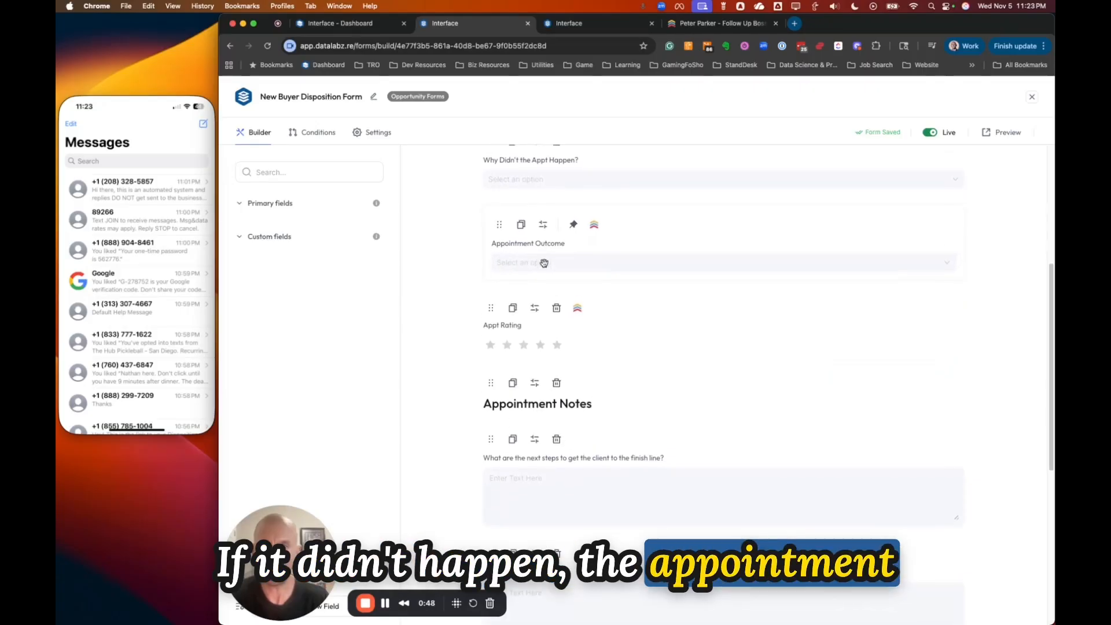
scroll(521, 260, down, 2)
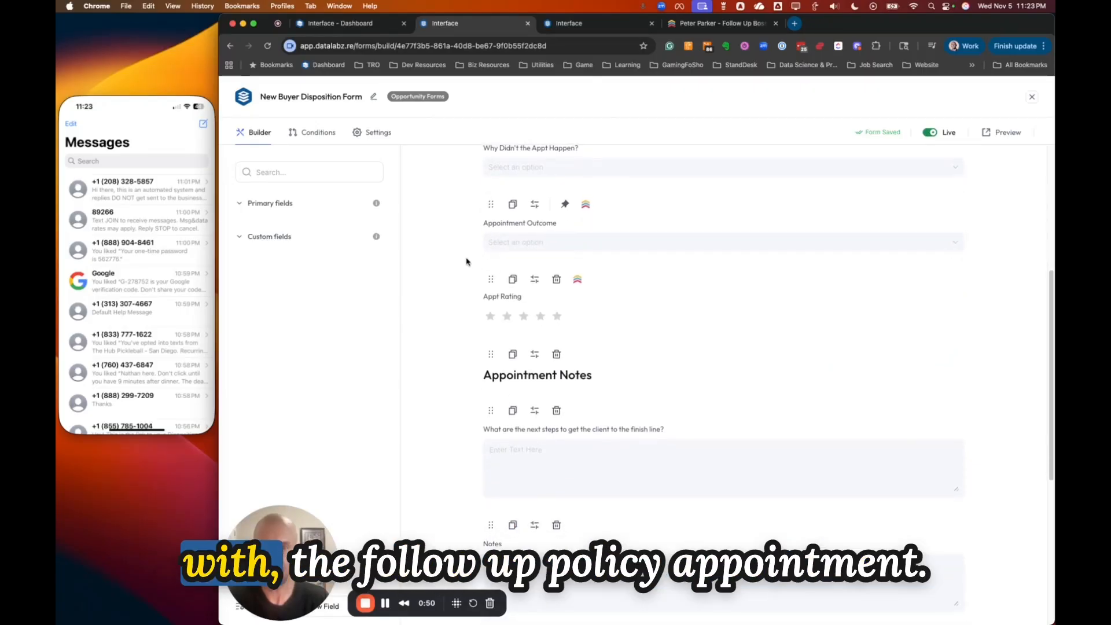
scroll(462, 271, down, 1)
scroll(463, 272, down, 2)
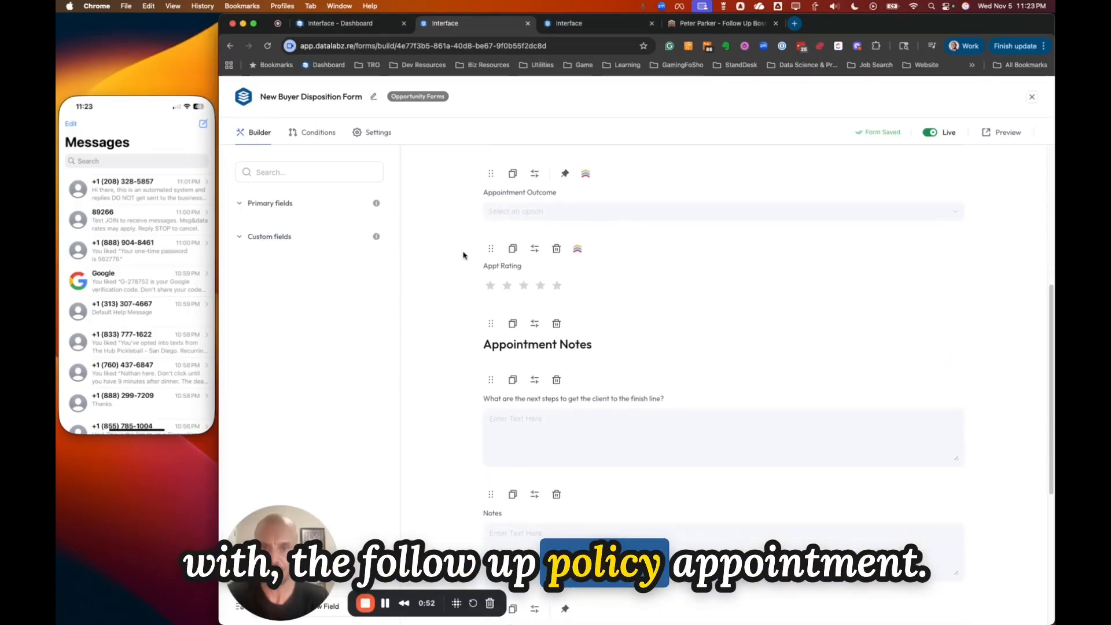
scroll(459, 277, down, 10)
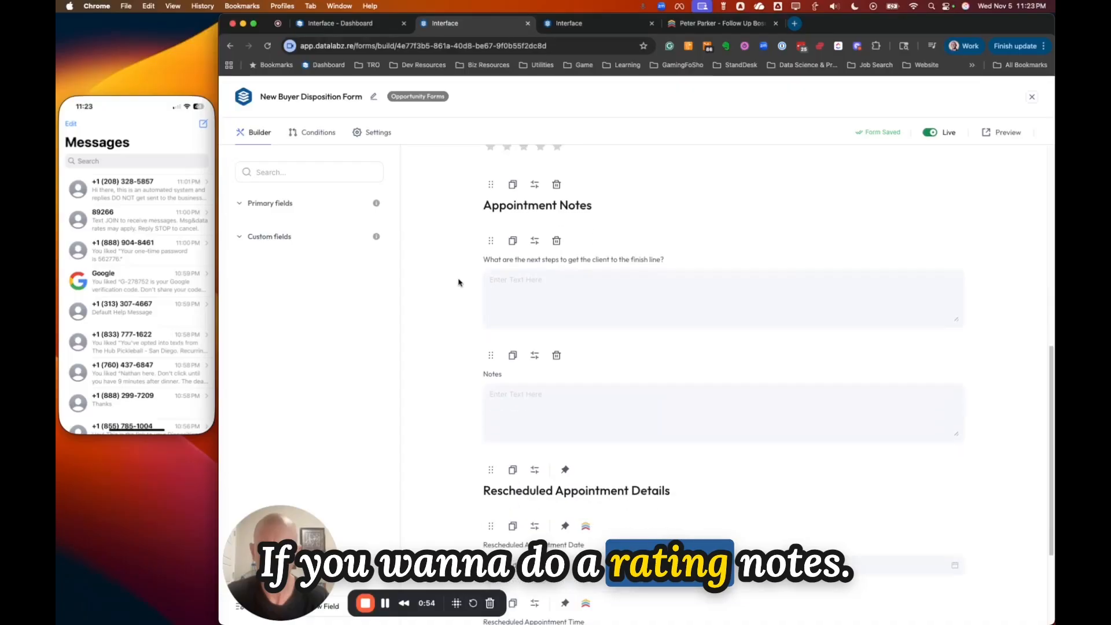
scroll(463, 298, down, 3)
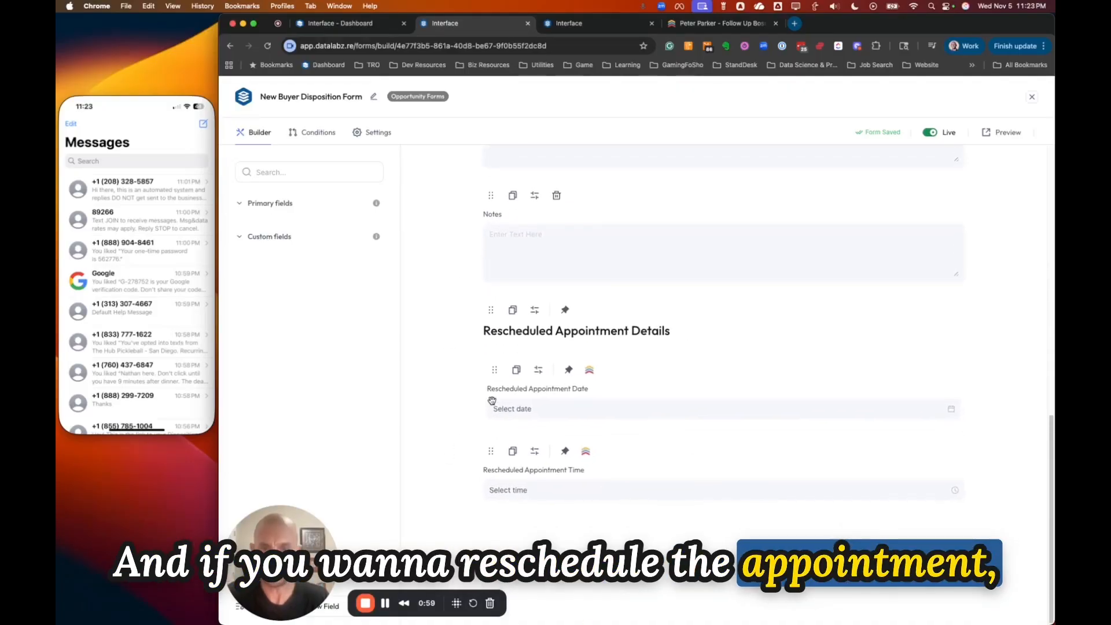
scroll(470, 396, up, 1)
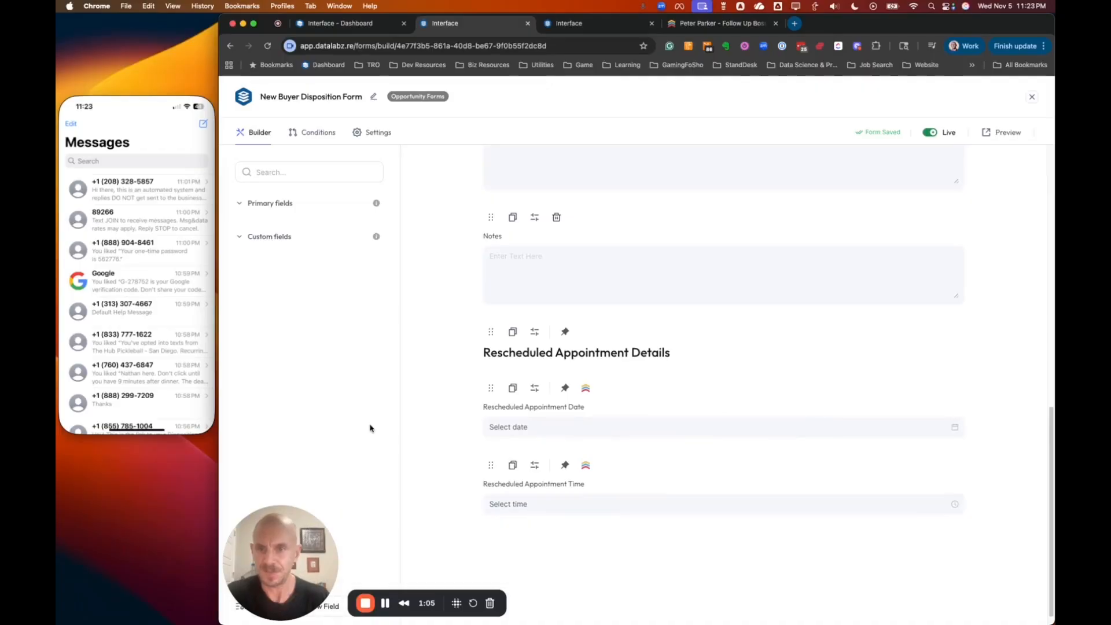
Examine the FUB Person group among the primary fields that can be added to the form
click(292, 205)
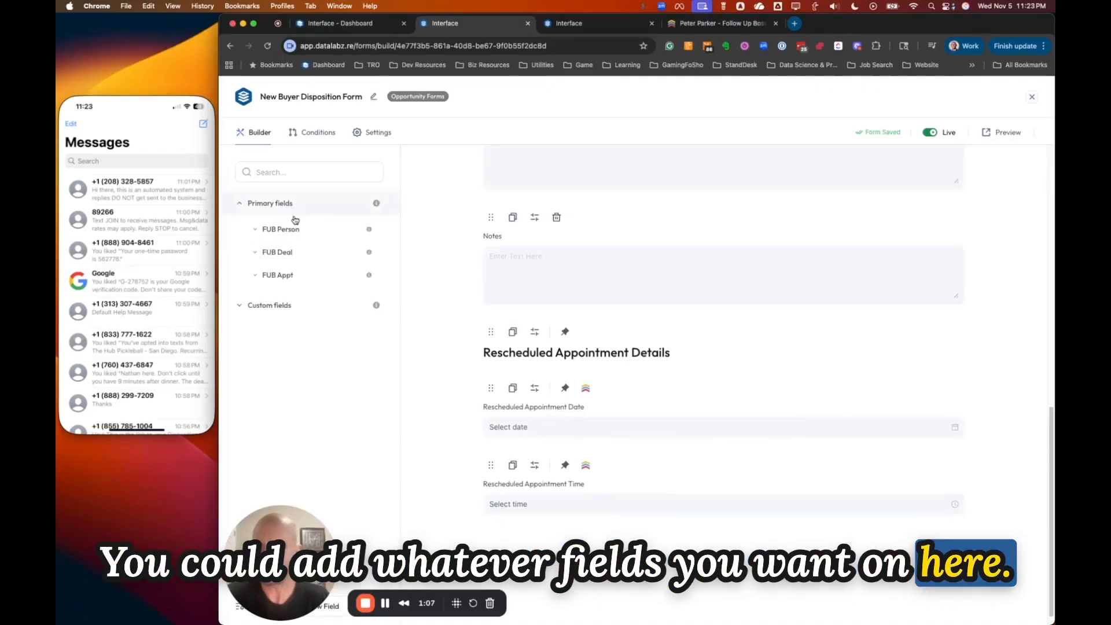
click(288, 230)
drag(327, 256, 310, 314)
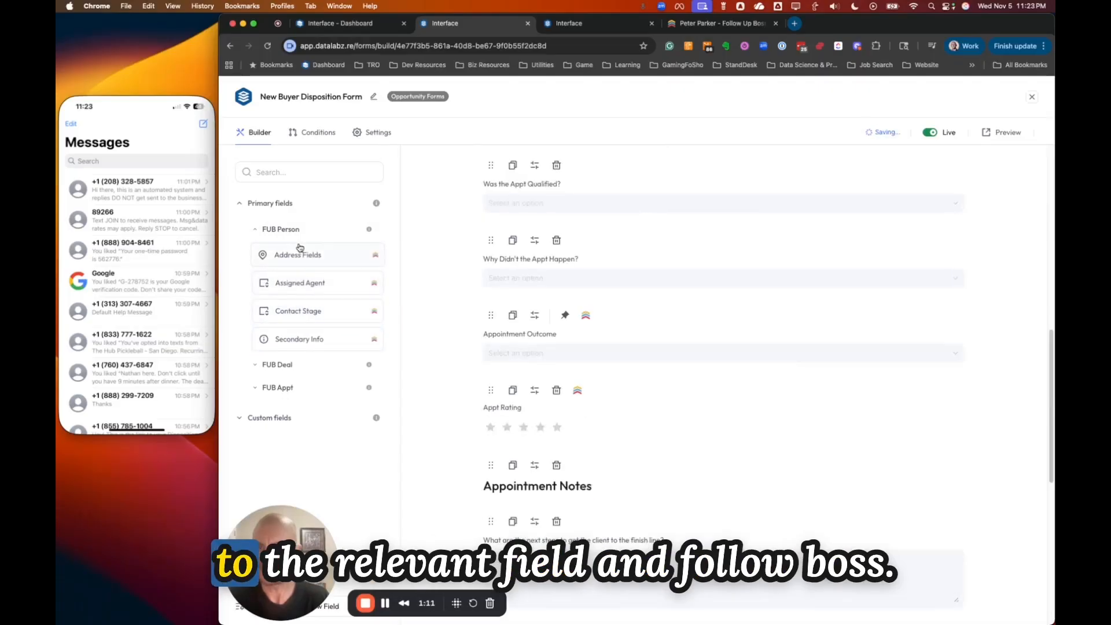
click(259, 231)
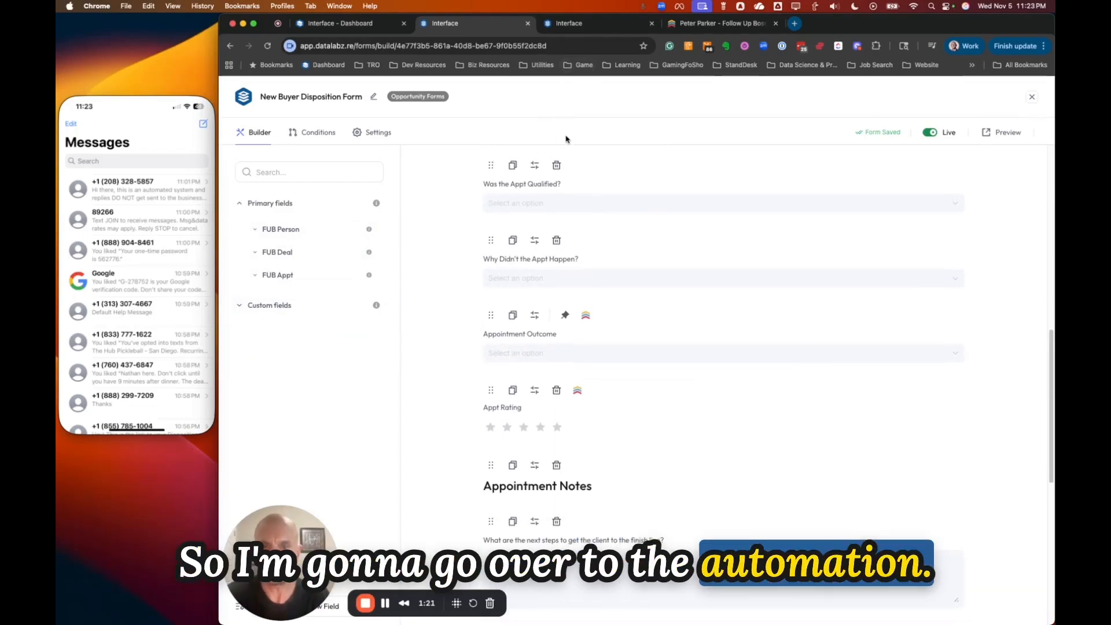
Switch to the disposition text workflow and inspect the appointment type condition of its Advanced Filter
click(580, 26)
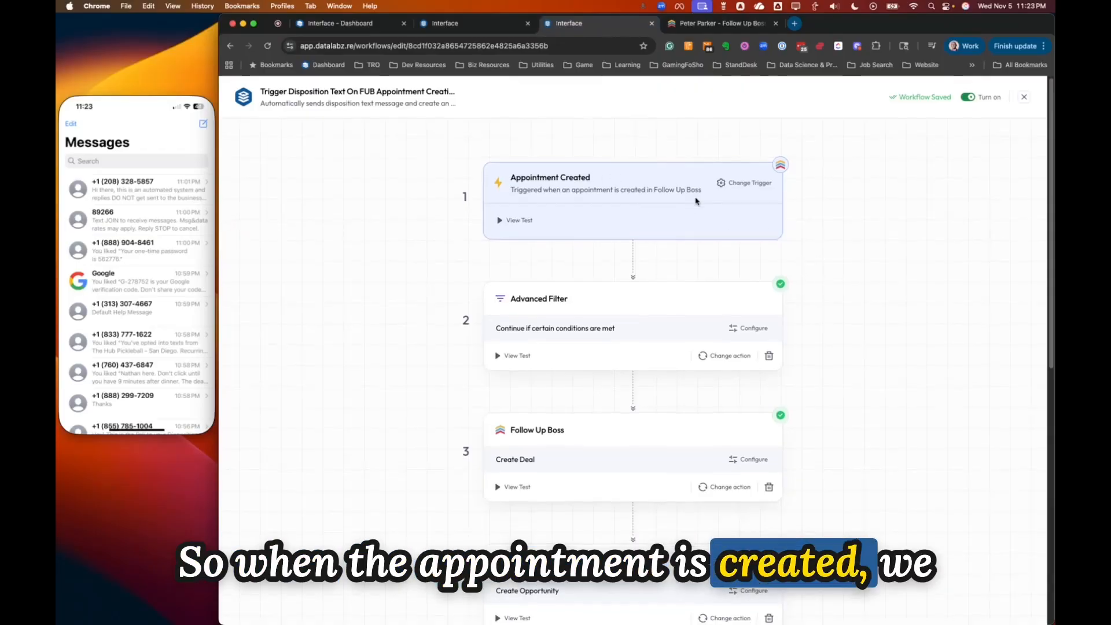
scroll(636, 243, down, 2)
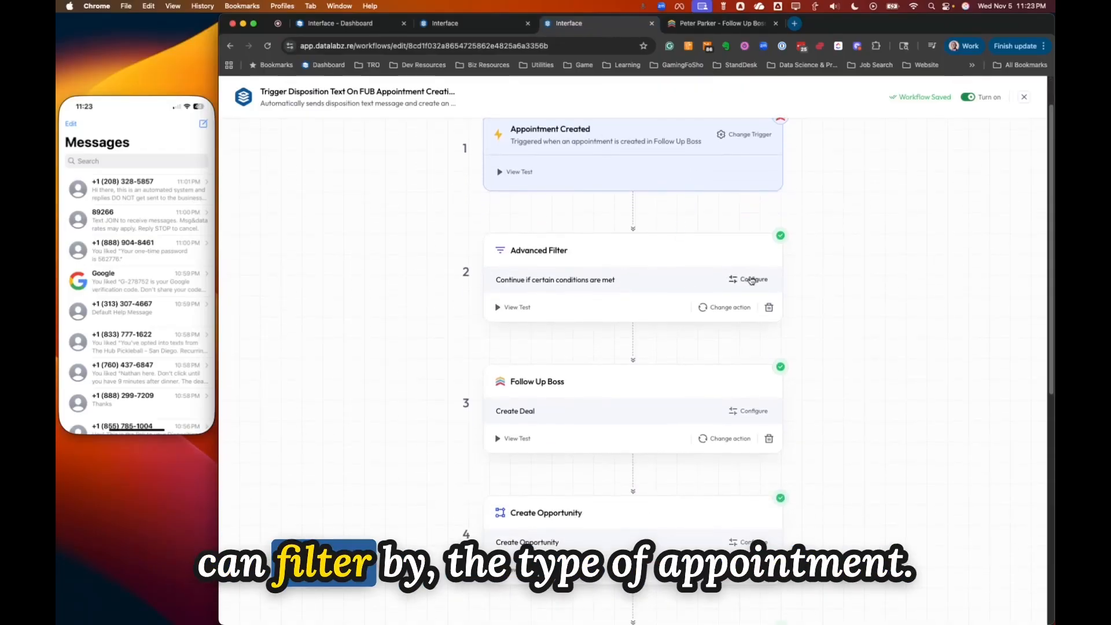
click(752, 281)
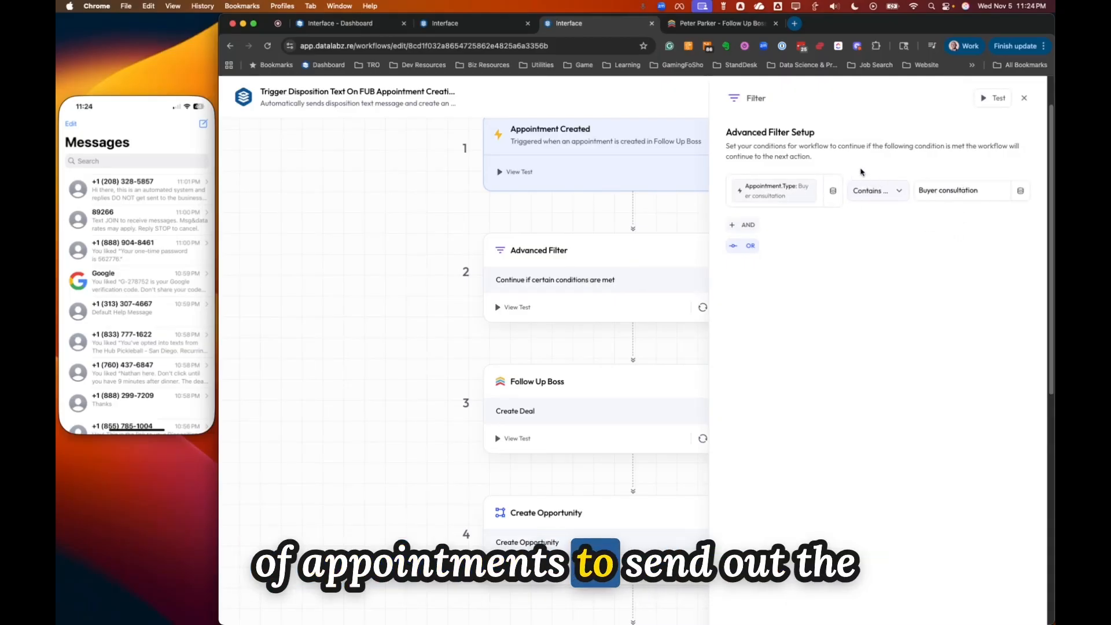
click(1024, 100)
Review the workflow's remaining actions, from creating the deal and opportunity to selecting the disposition form and sending the disposition text
scroll(671, 356, down, 2)
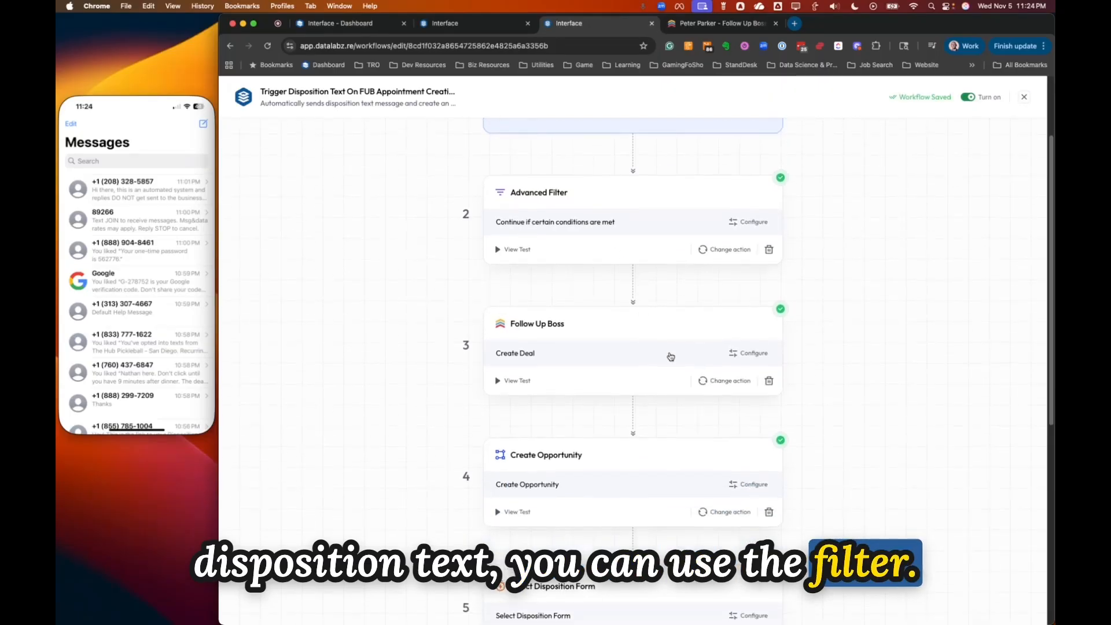
scroll(613, 347, down, 1)
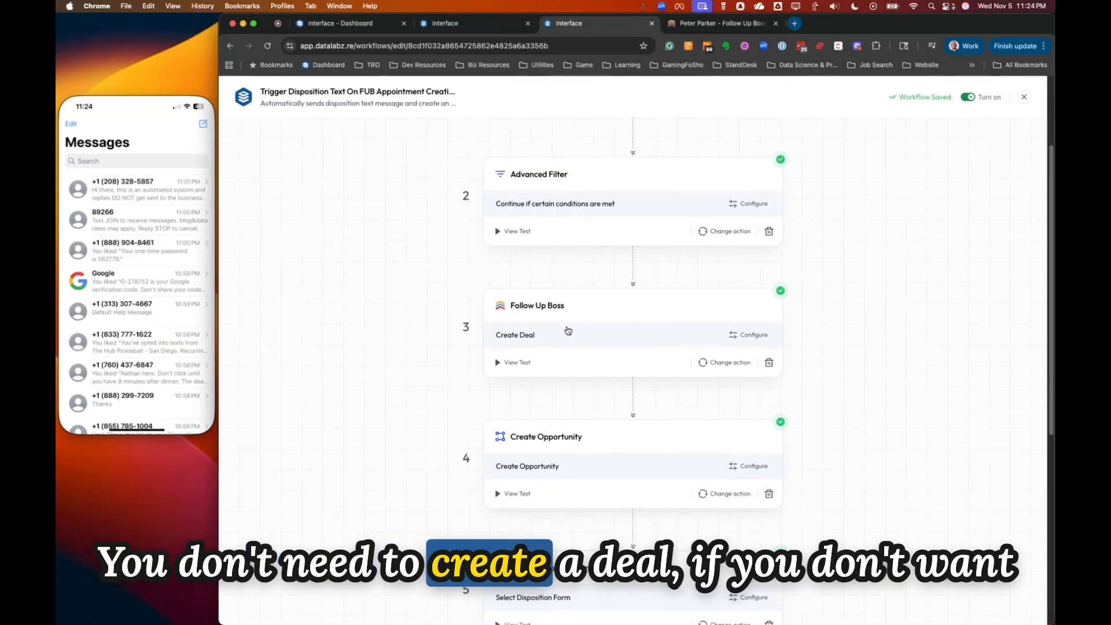
scroll(594, 306, down, 2)
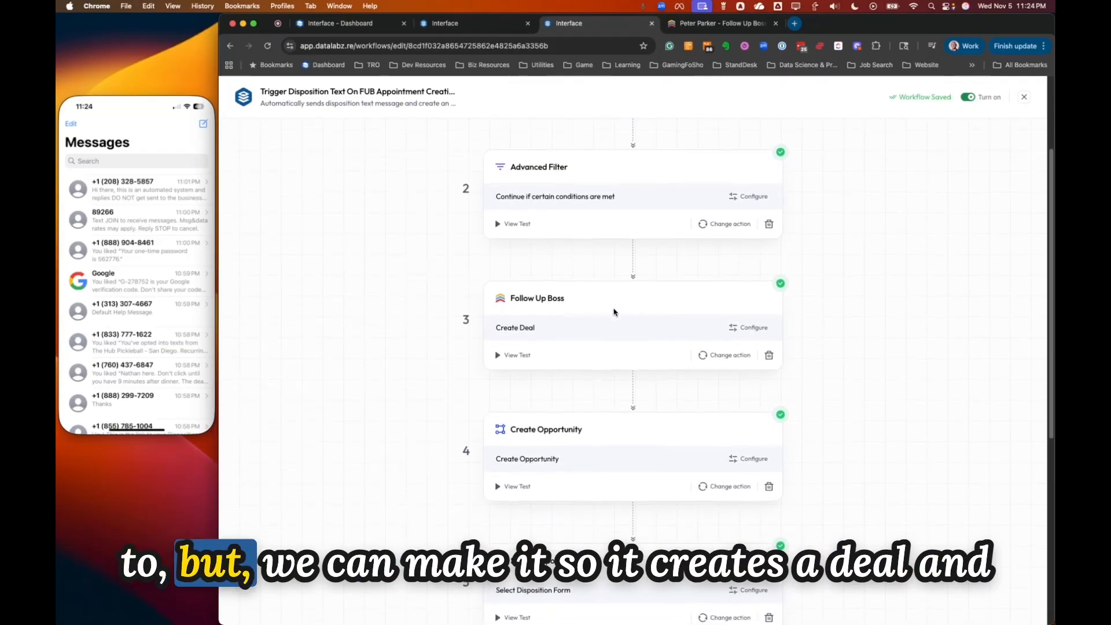
scroll(593, 293, down, 5)
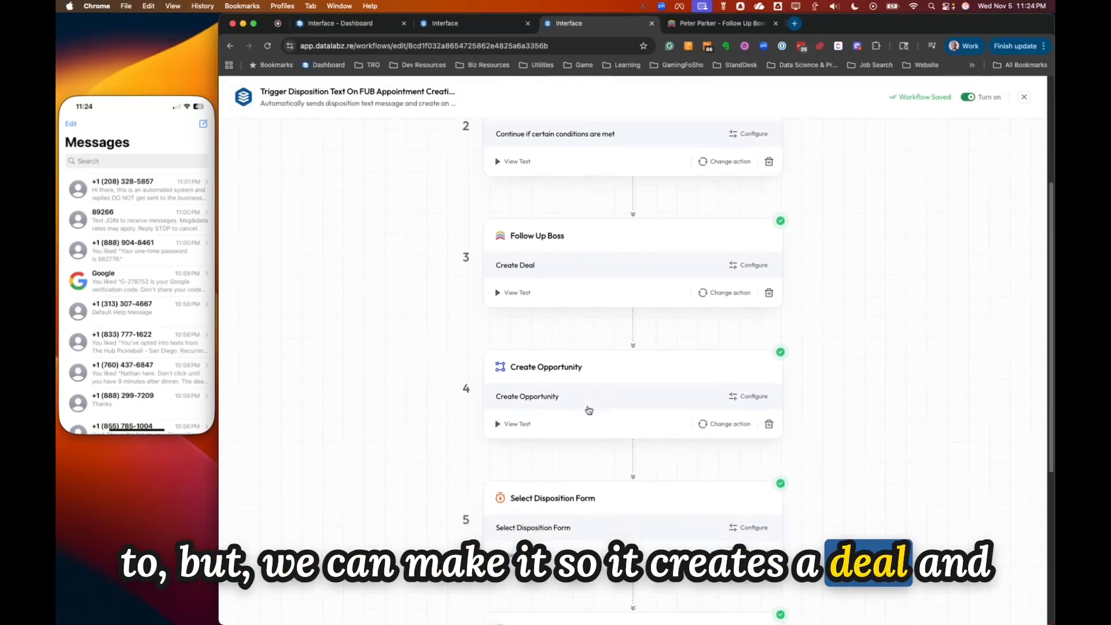
scroll(648, 325, down, 2)
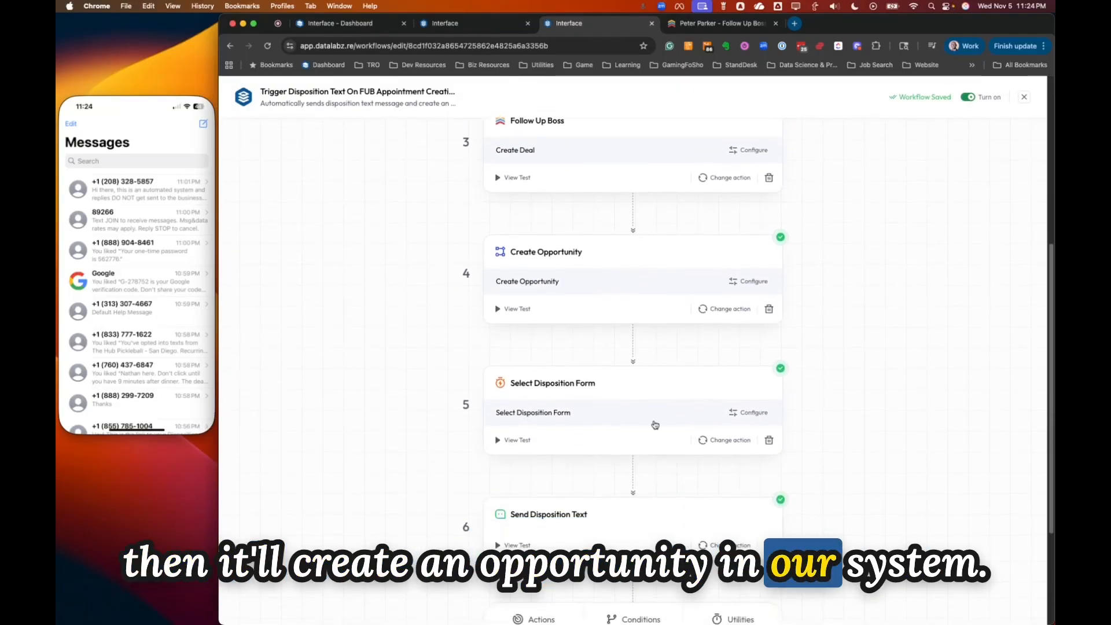
scroll(637, 416, down, 2)
scroll(579, 365, down, 3)
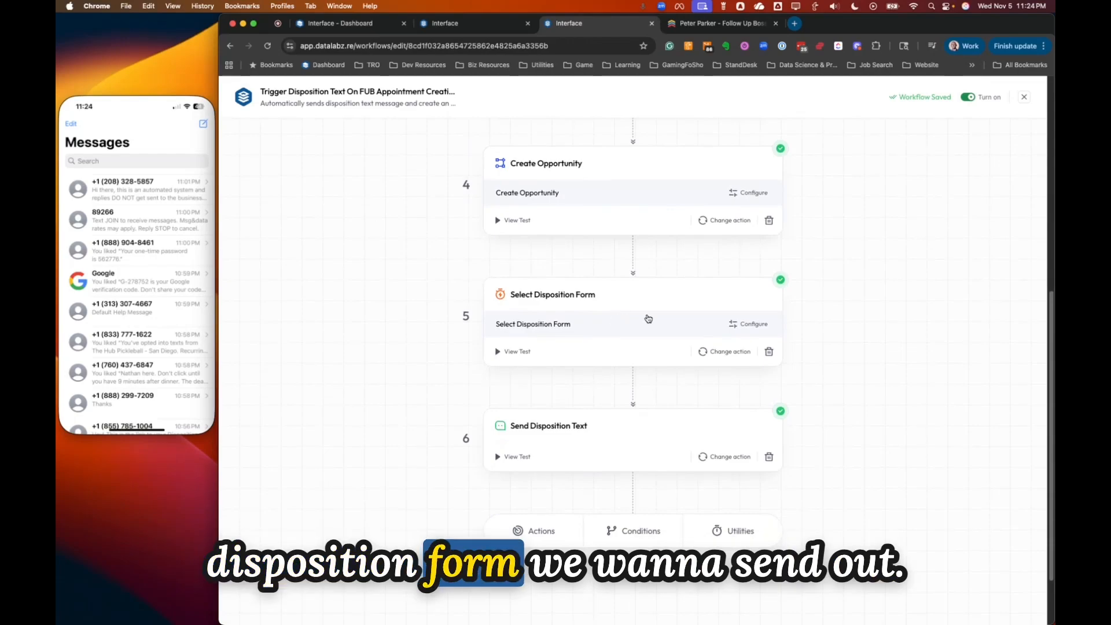
scroll(618, 330, down, 3)
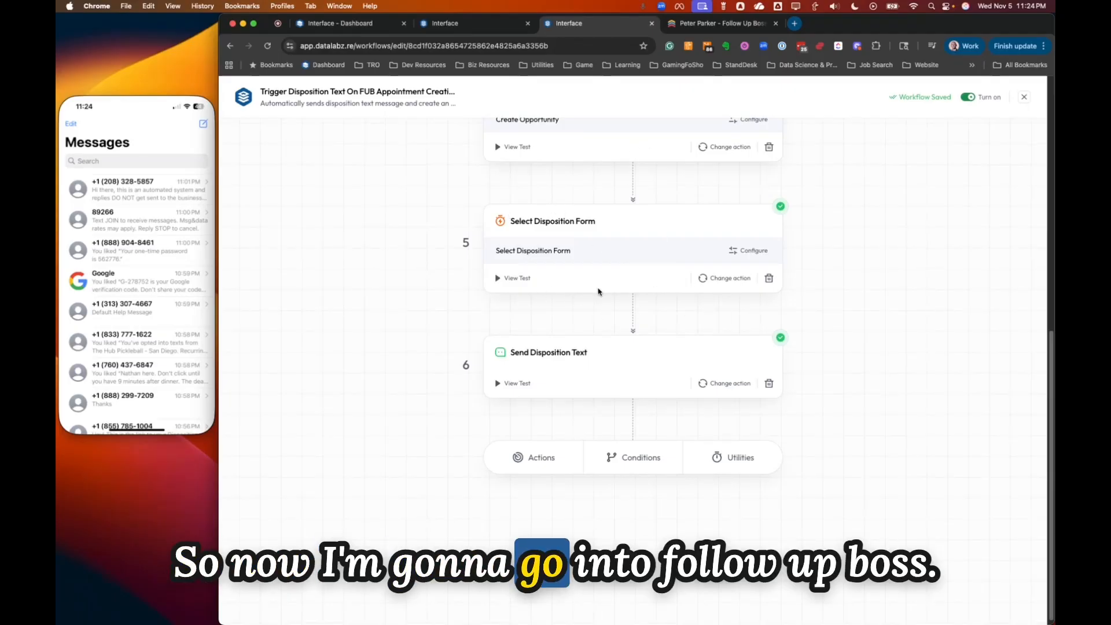
Switch to the contact's record in Follow Up Boss and start an appointment titled "Buyer Appointment w" plus the contact's first name
click(721, 23)
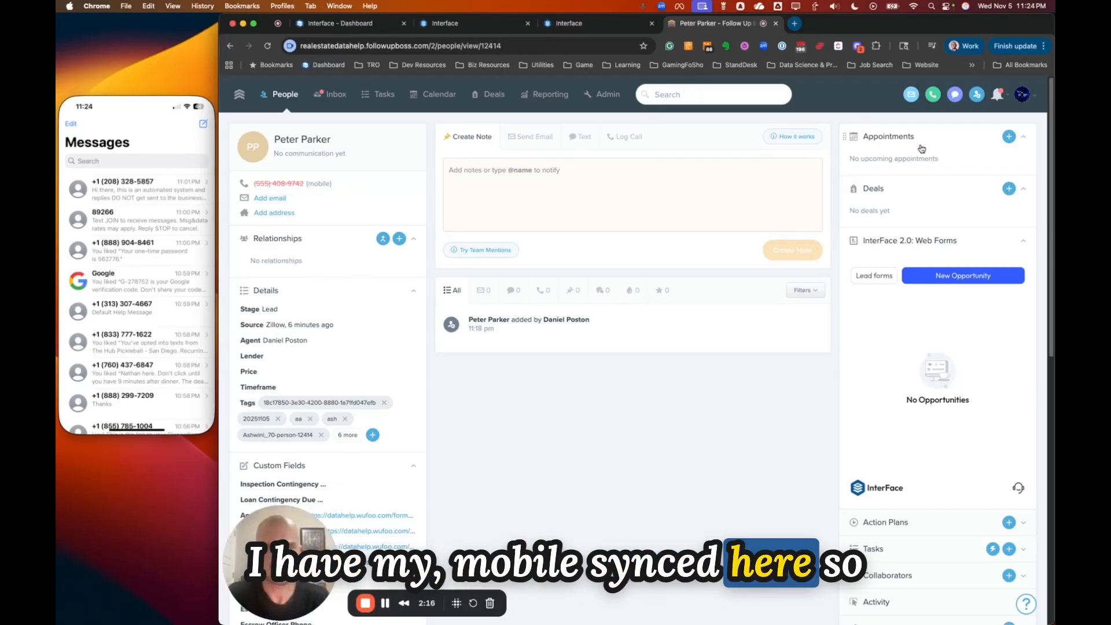
click(1009, 137)
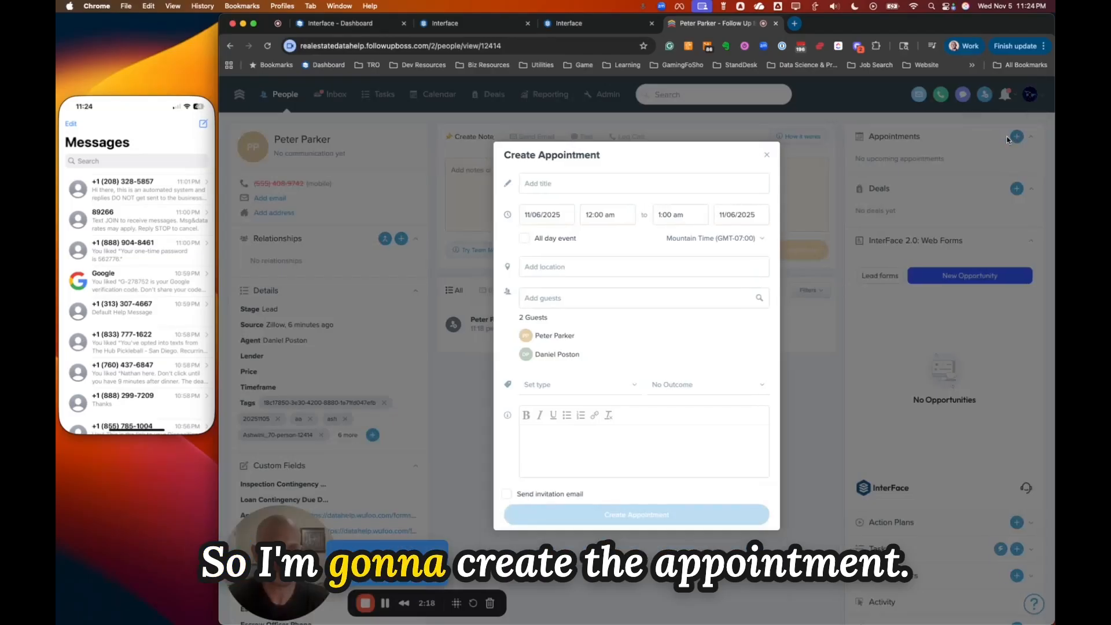
click(566, 186)
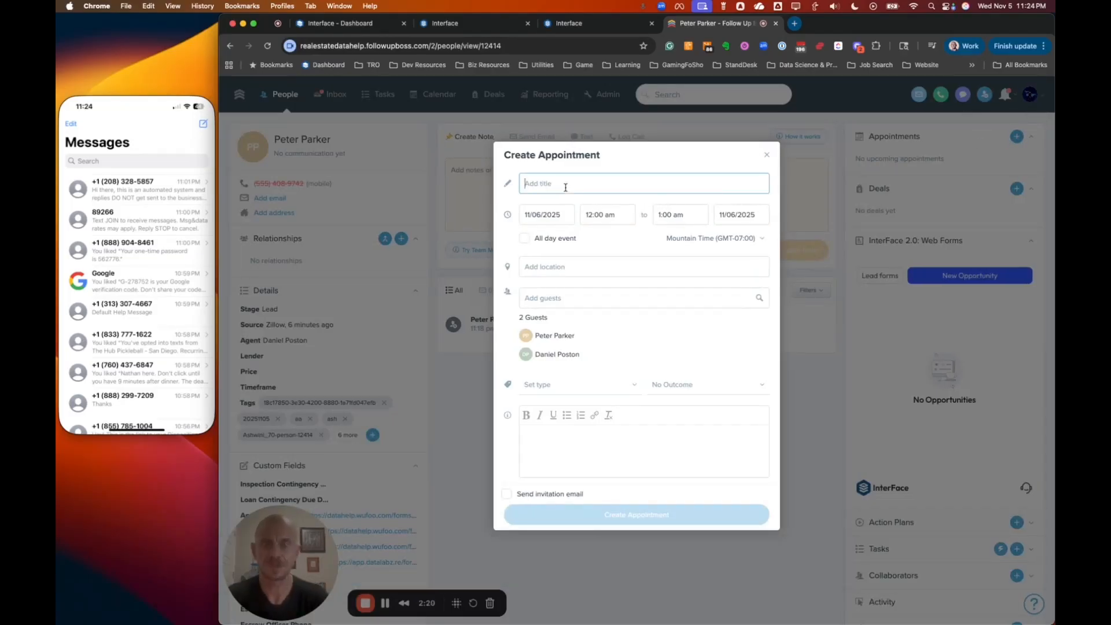
text(Buyer Appointment w Peter)
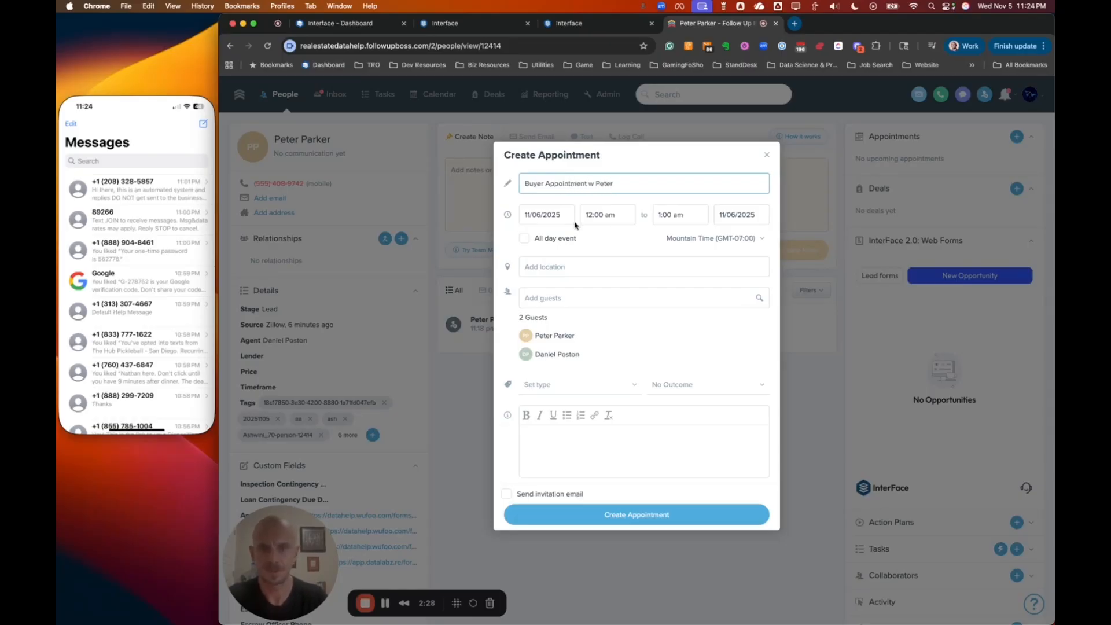
Schedule the appointment for 11/05/2025 from 3:00 pm to 3:30 pm and enter its street address as location
click(543, 215)
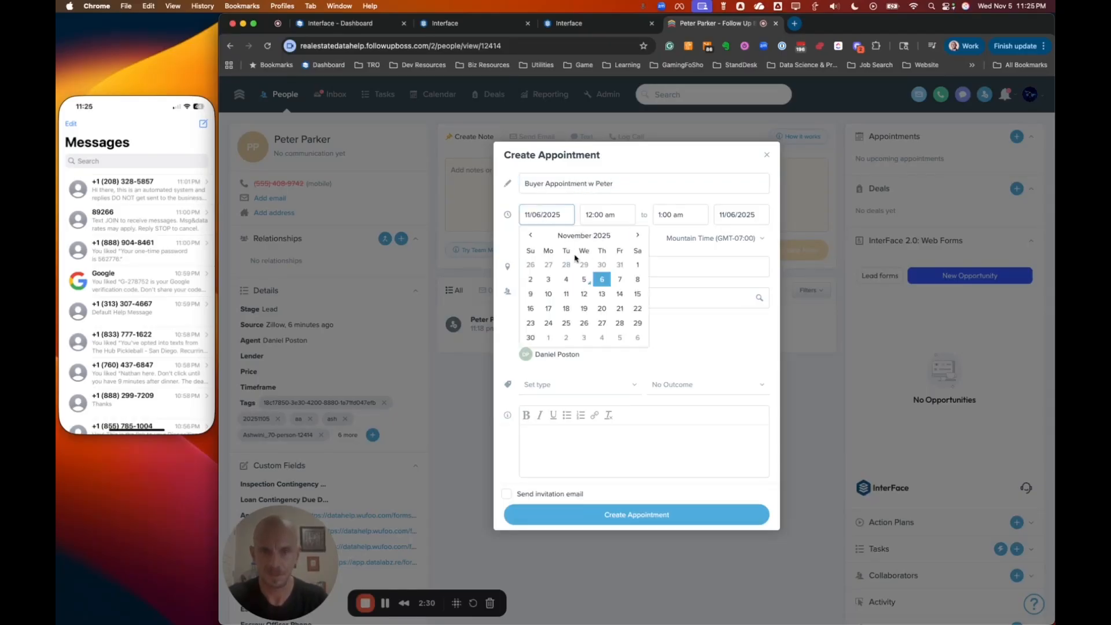
click(588, 280)
click(606, 216)
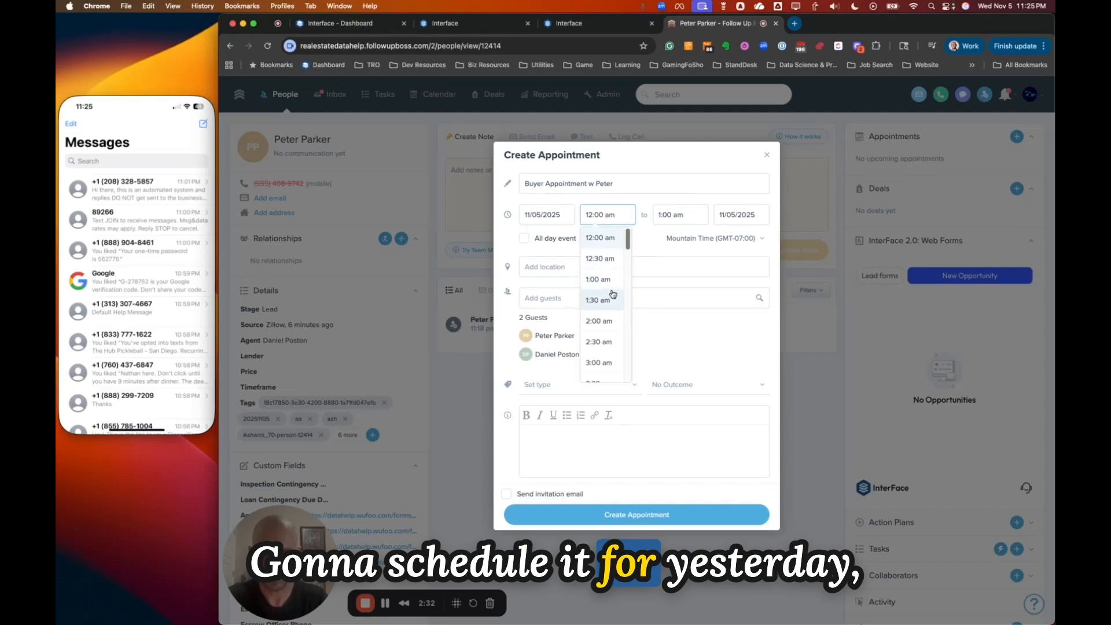
scroll(613, 298, down, 6)
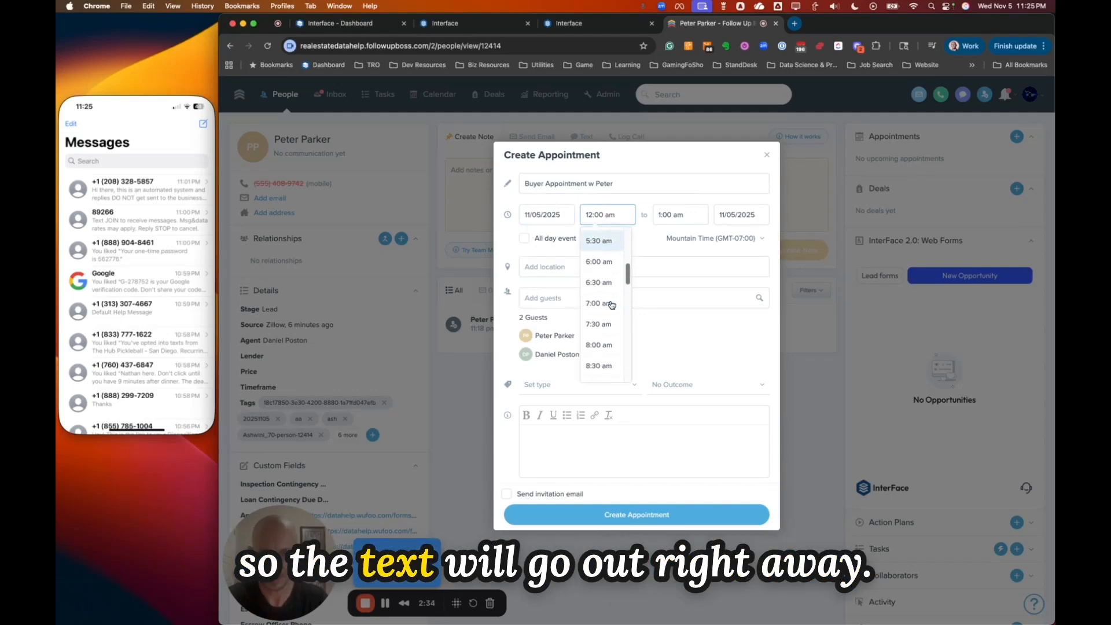
scroll(614, 309, down, 3)
scroll(605, 301, down, 5)
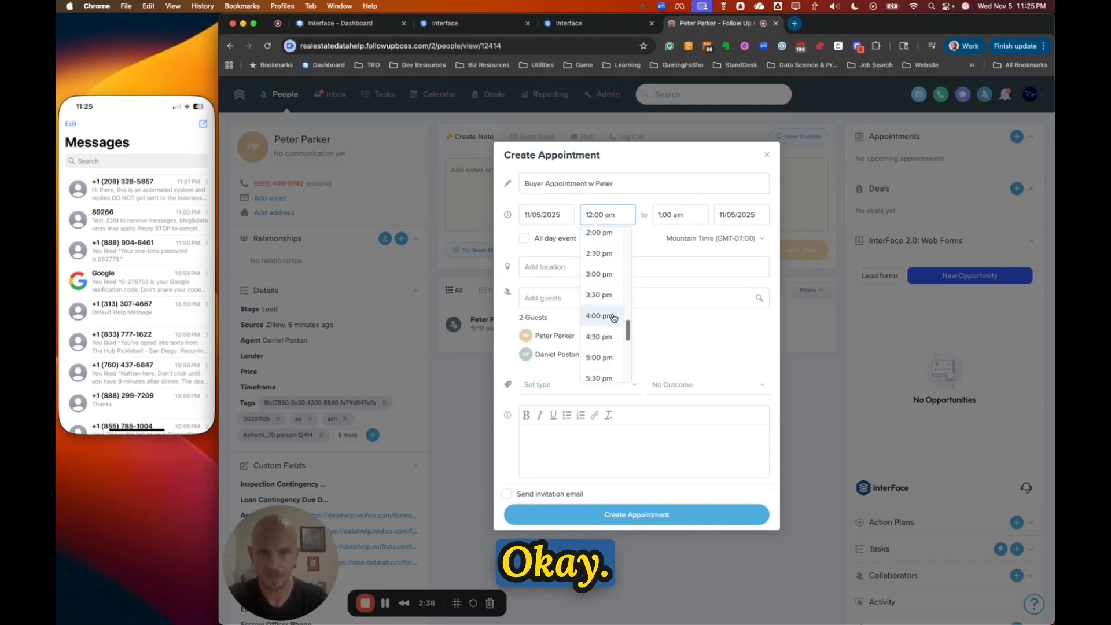
click(602, 276)
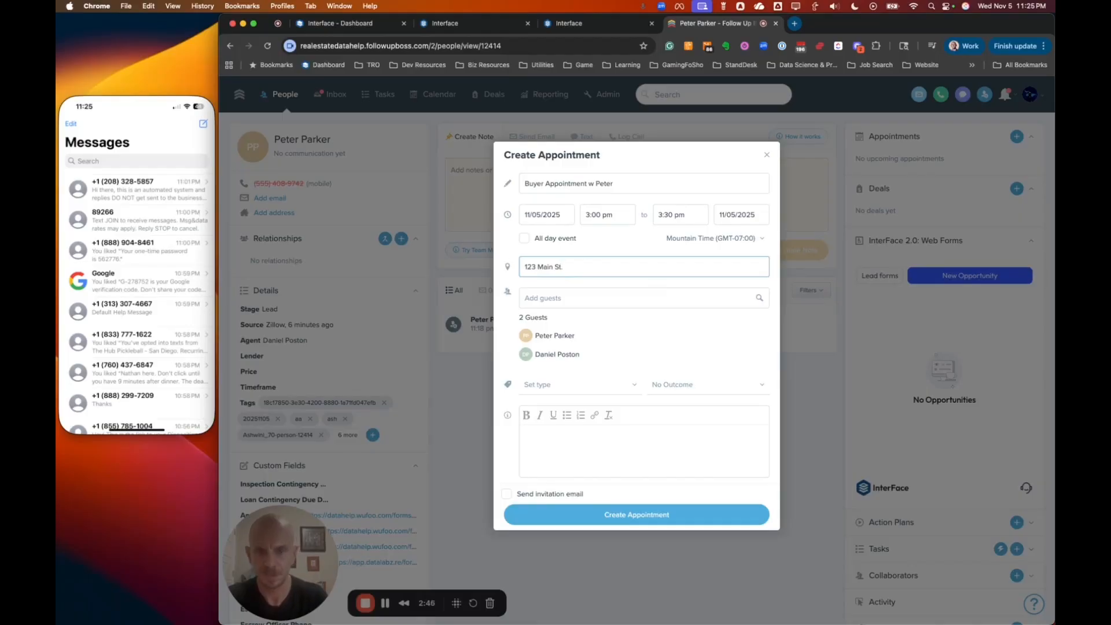
Set the appointment type to Buyer consultation and create the appointment
click(561, 387)
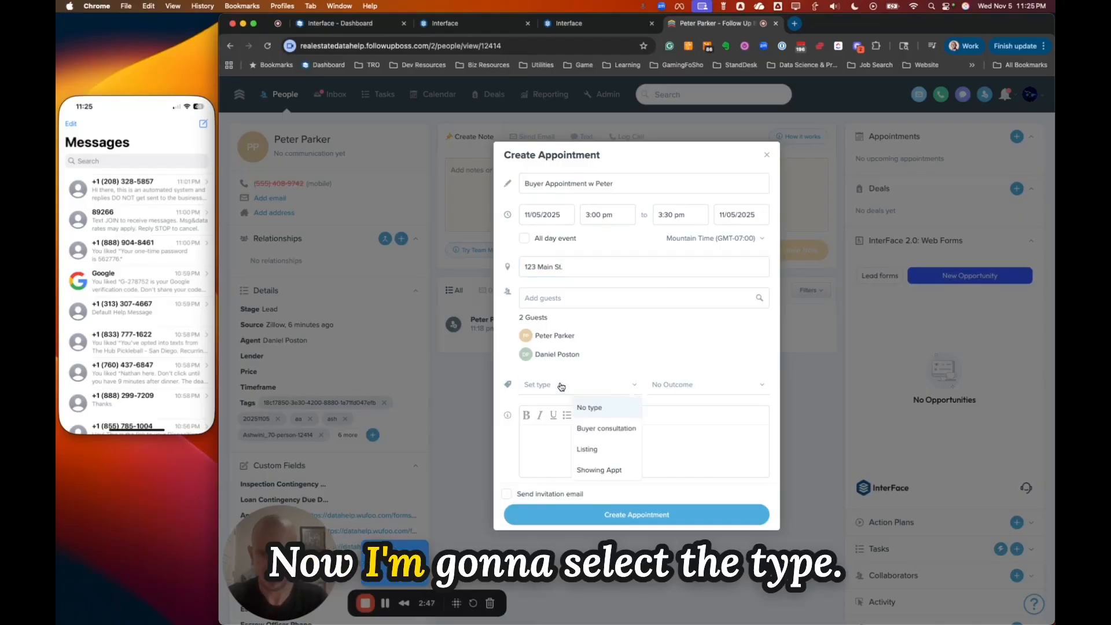
click(605, 430)
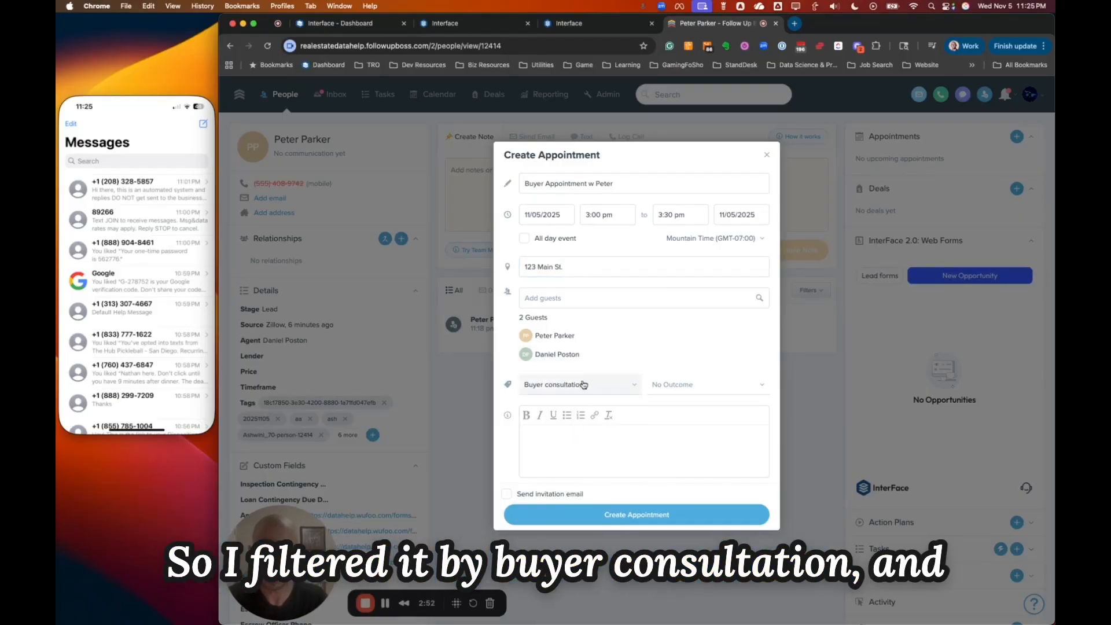
click(637, 516)
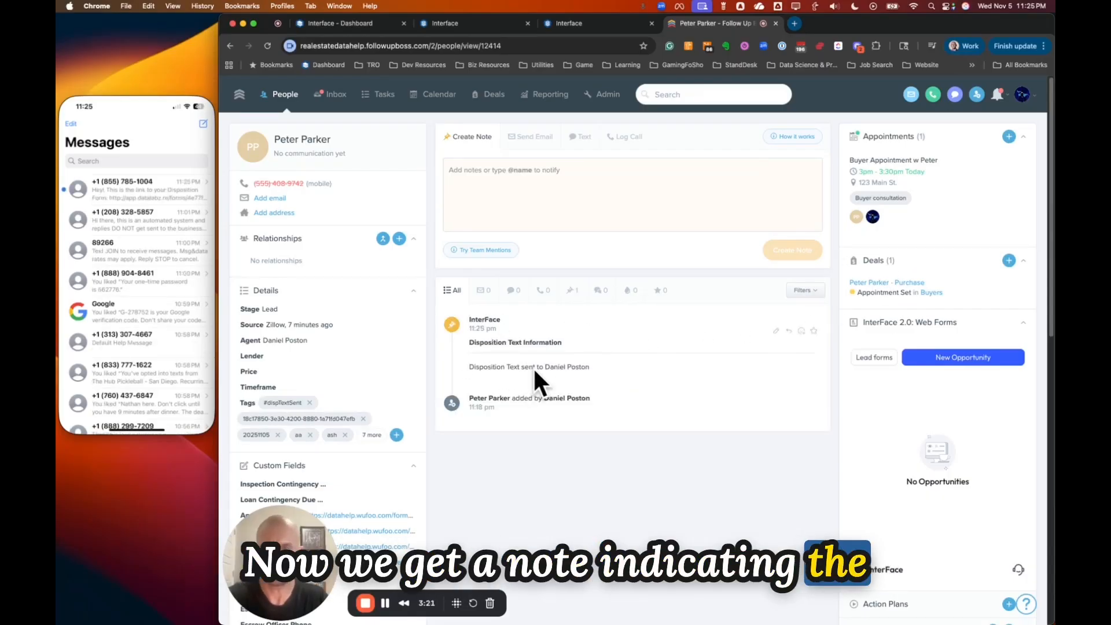
Switch to the mirrored iPhone and open the disposition form link from the newest text message about this contact's appointment
click(128, 190)
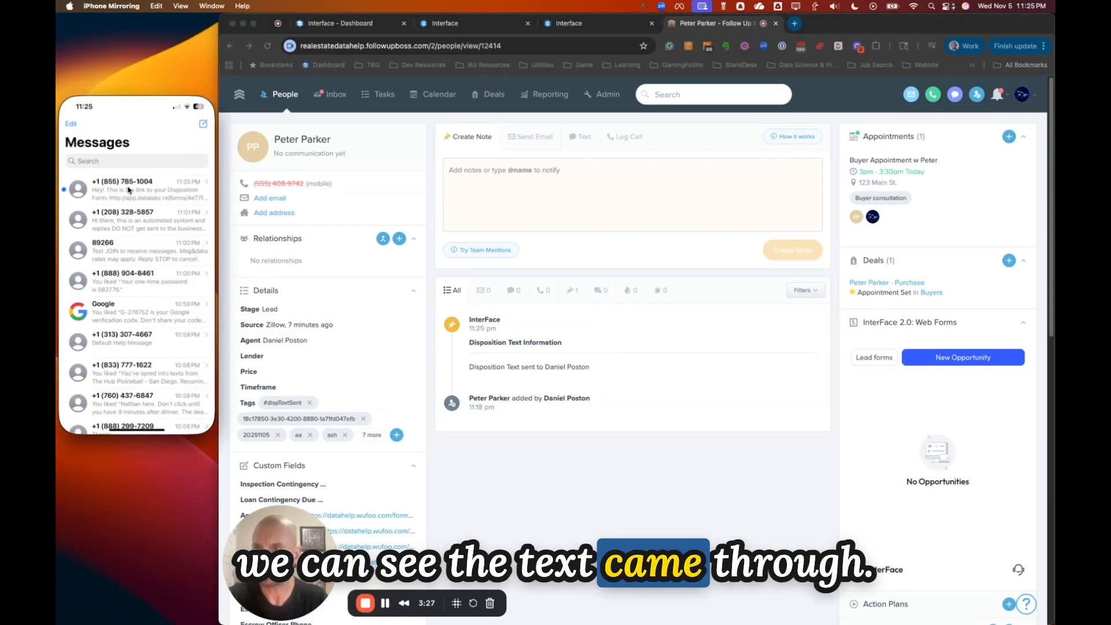
click(130, 189)
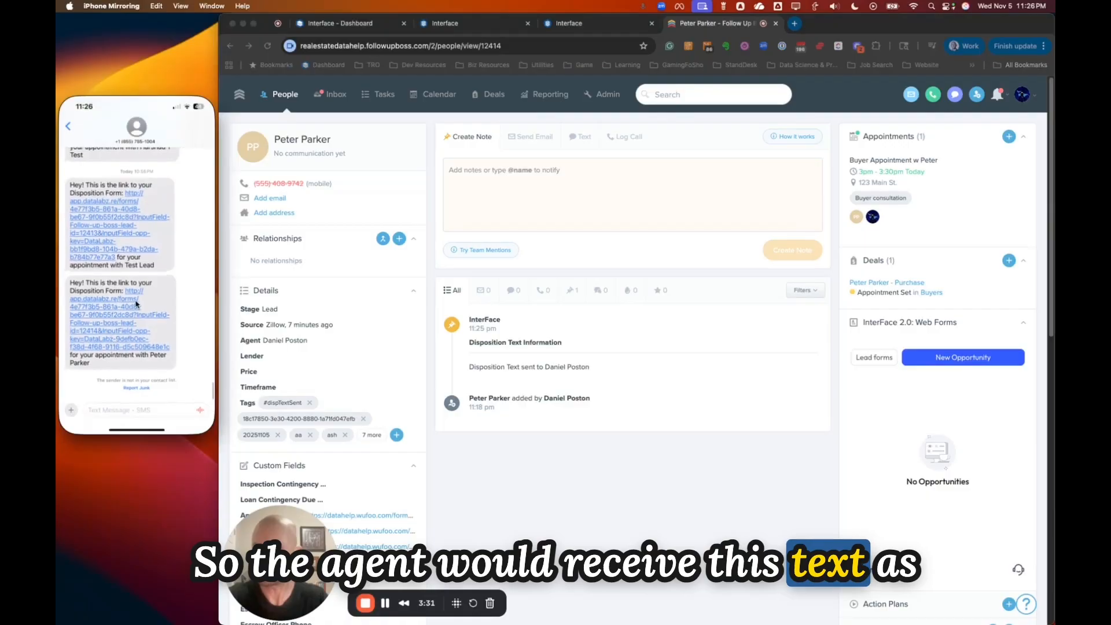
click(107, 320)
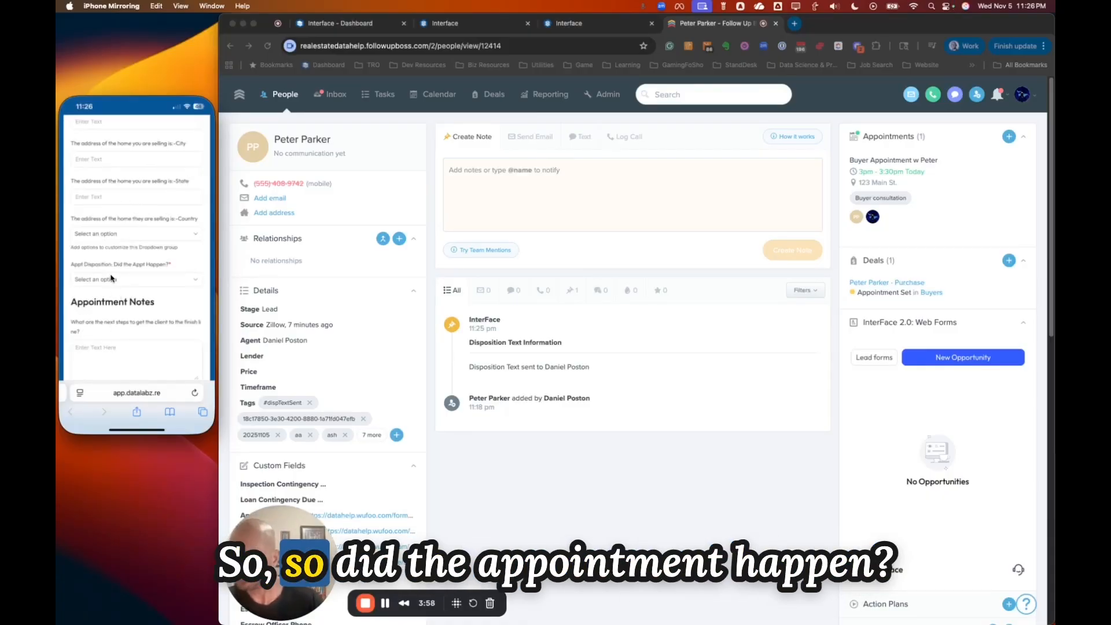
Answer Yes to whether the appointment happened in the disposition form
click(114, 280)
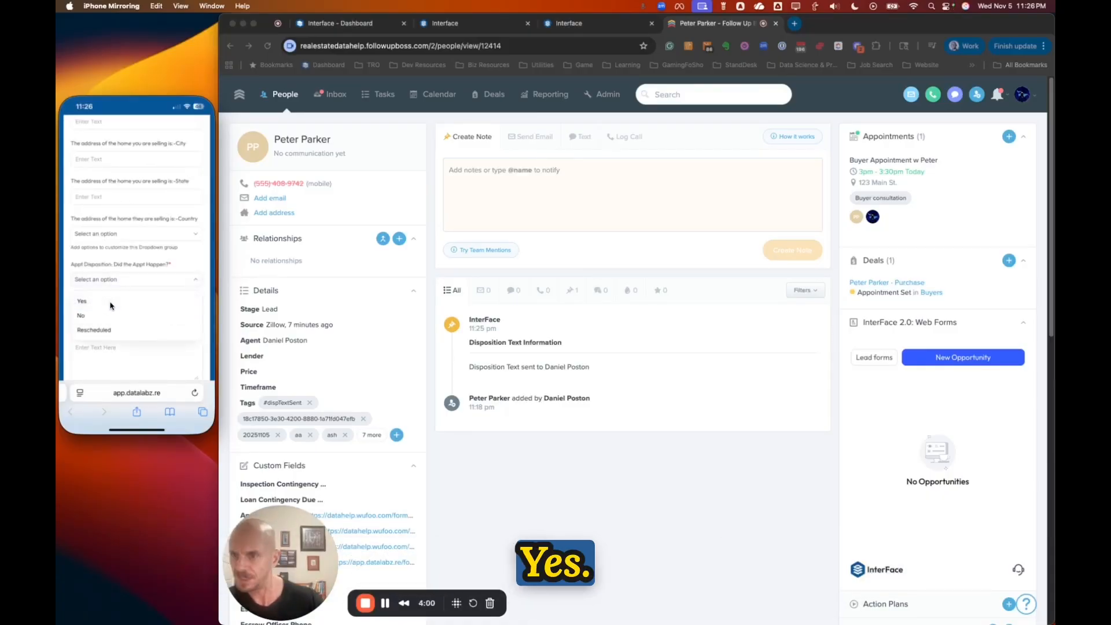
click(93, 302)
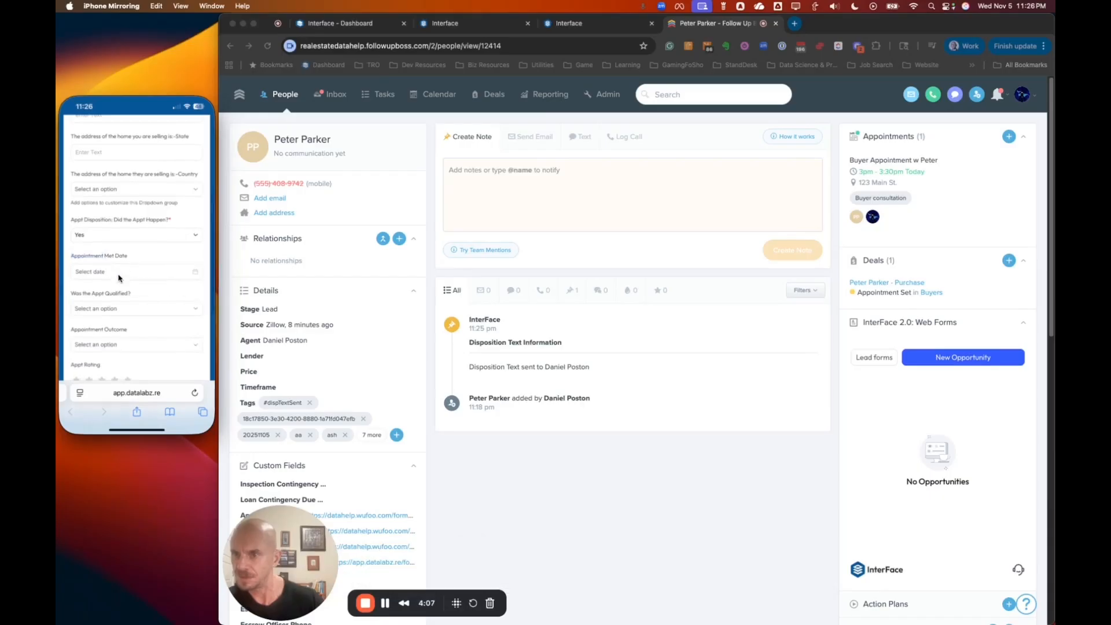
scroll(120, 272, down, 2)
scroll(119, 272, down, 2)
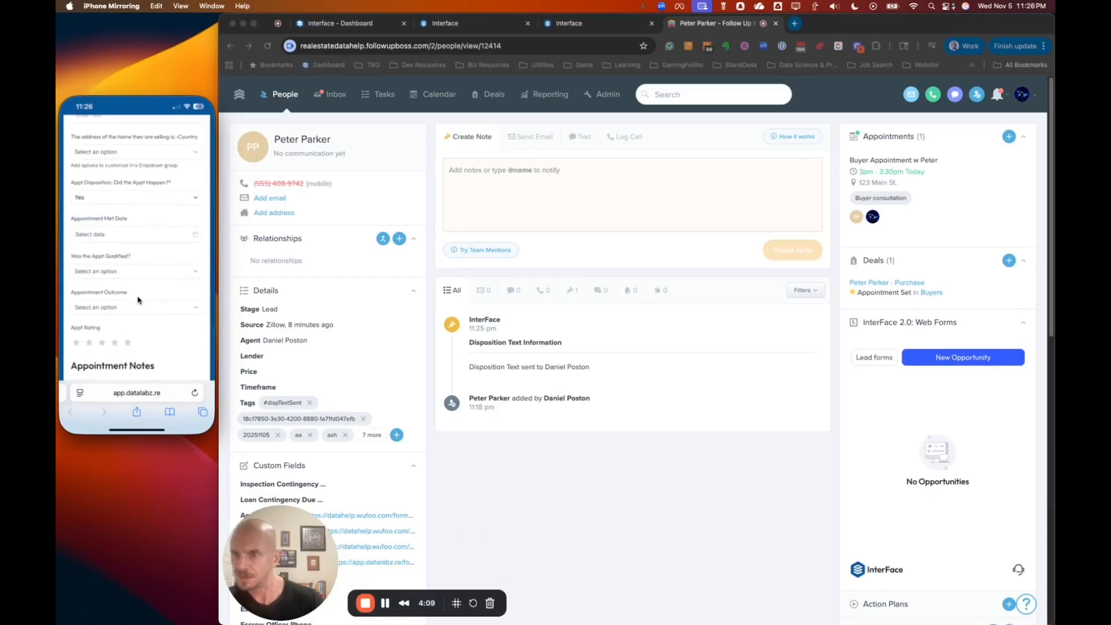
Set the appointment outcome to BBA obtained and submit the disposition form
click(119, 302)
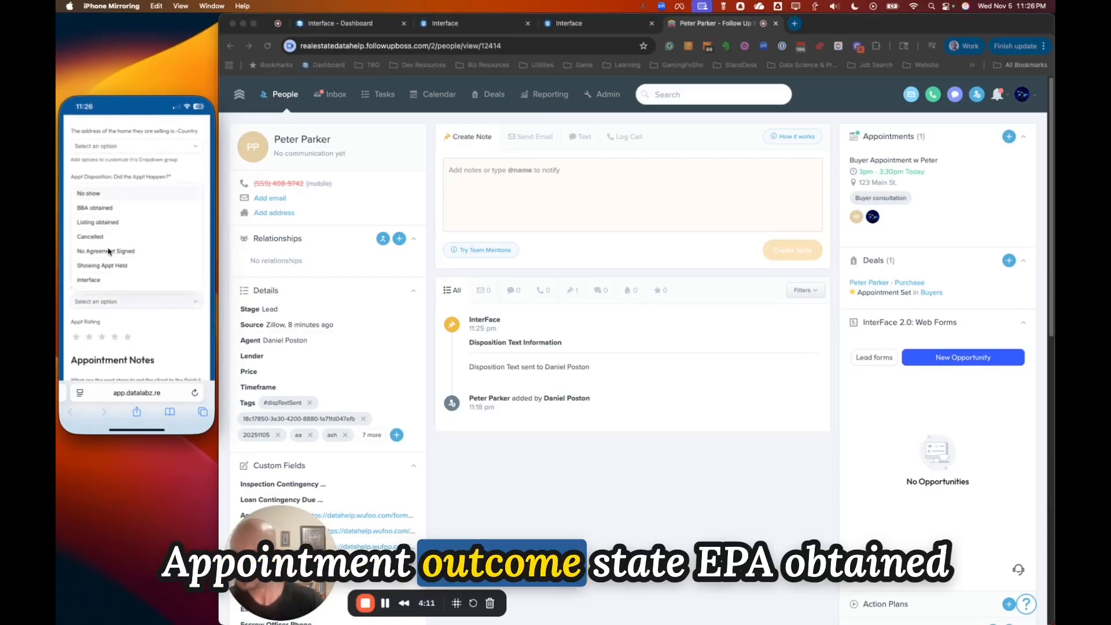
click(105, 209)
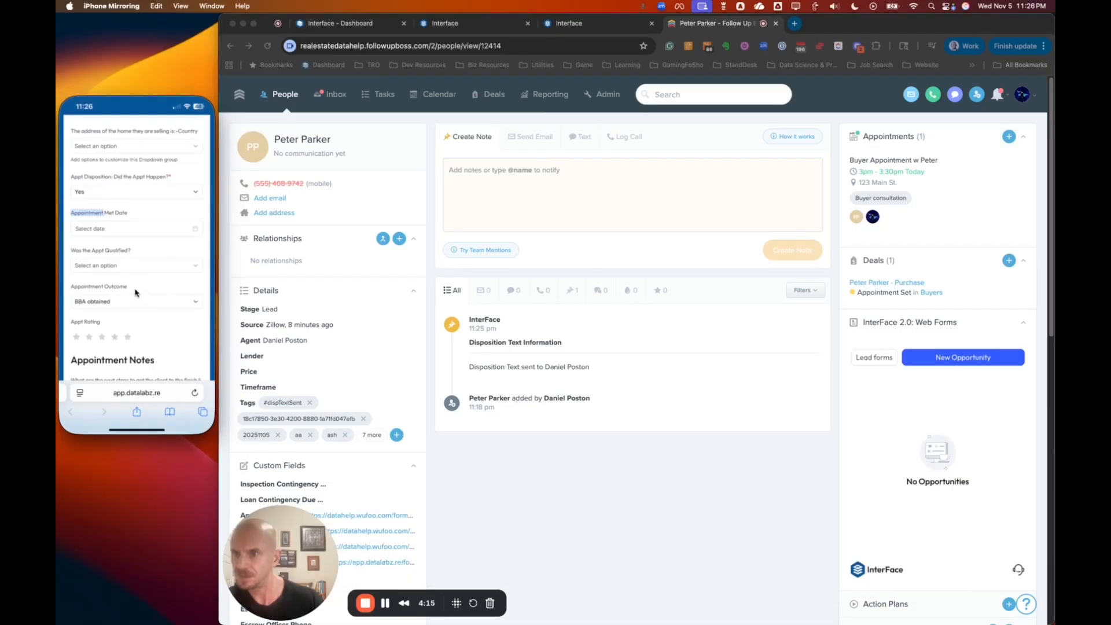
scroll(138, 300, down, 5)
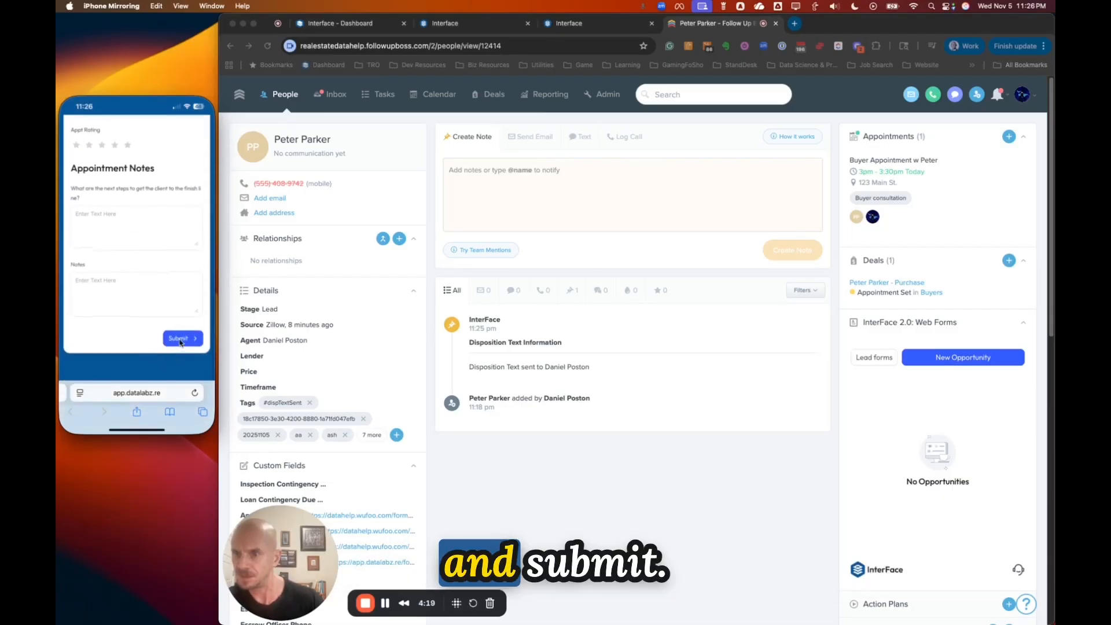
click(182, 342)
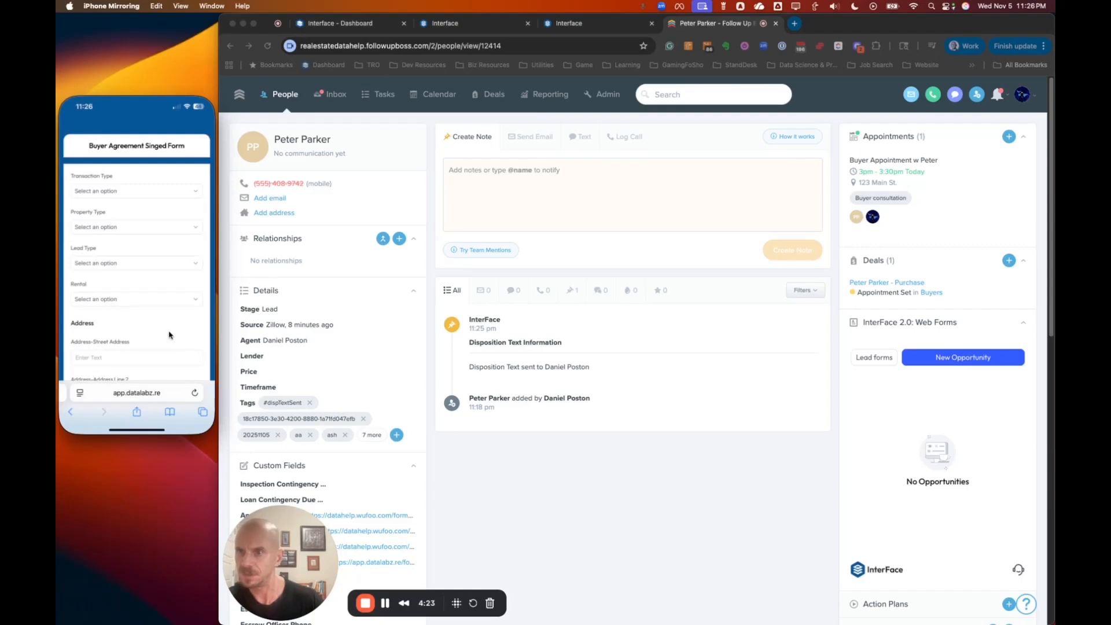